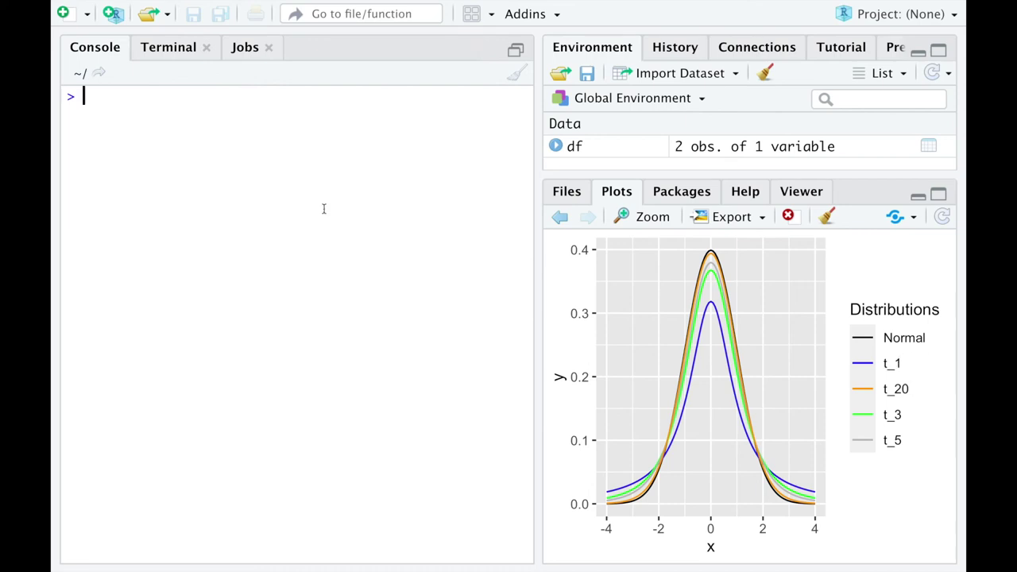
Focus the empty Console beside the normal versus t density plot
left_click(299, 208)
Run qnorm(0.98) to get 2.053749, then begin typing qnorm(c(0.1, 0.9))
type("qnorm(c(")
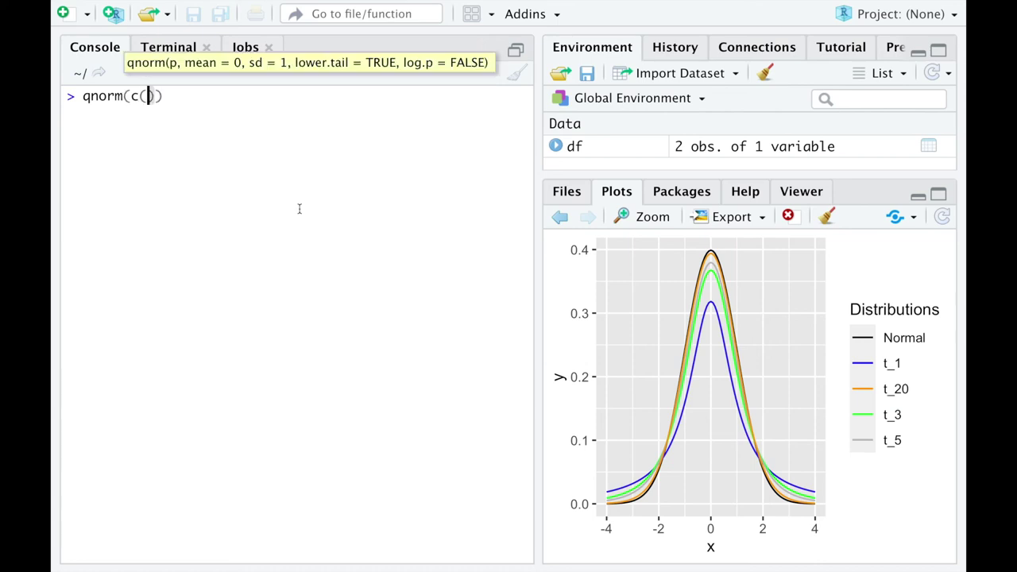
key("BackSpace")
key("BackSpace")
type("0.98")
key("Return")
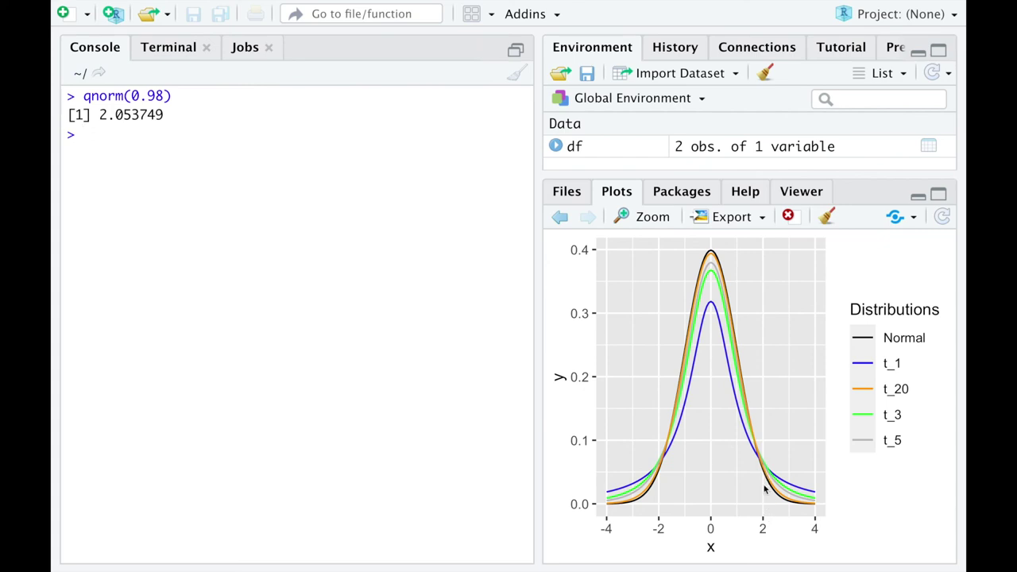
type("qnorm(c(0.")
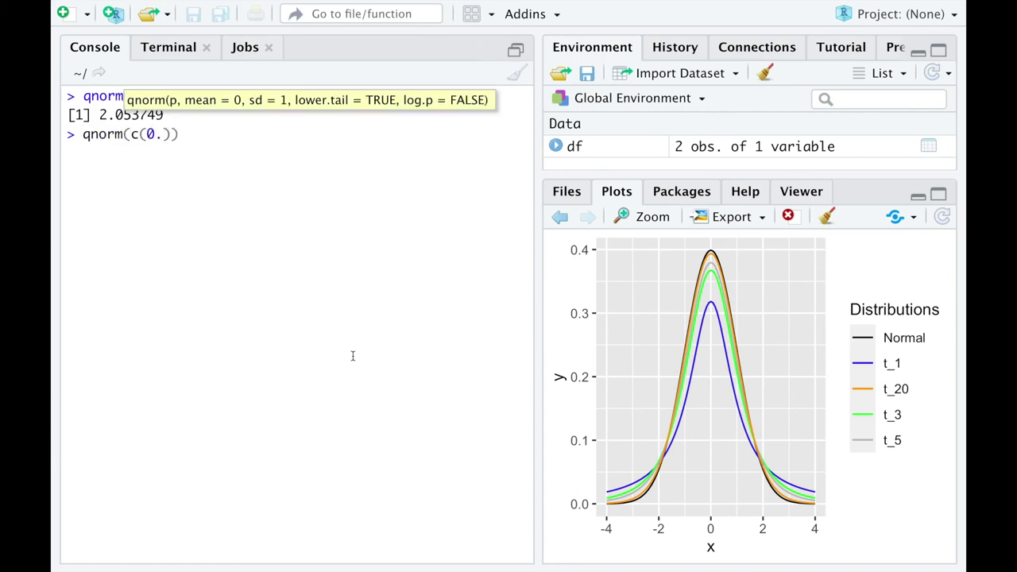
type("1, 0.9")
Run qnorm(c(0.1, 0.9)) for ±1.281552 and highlight the result and both probabilities
key("Return")
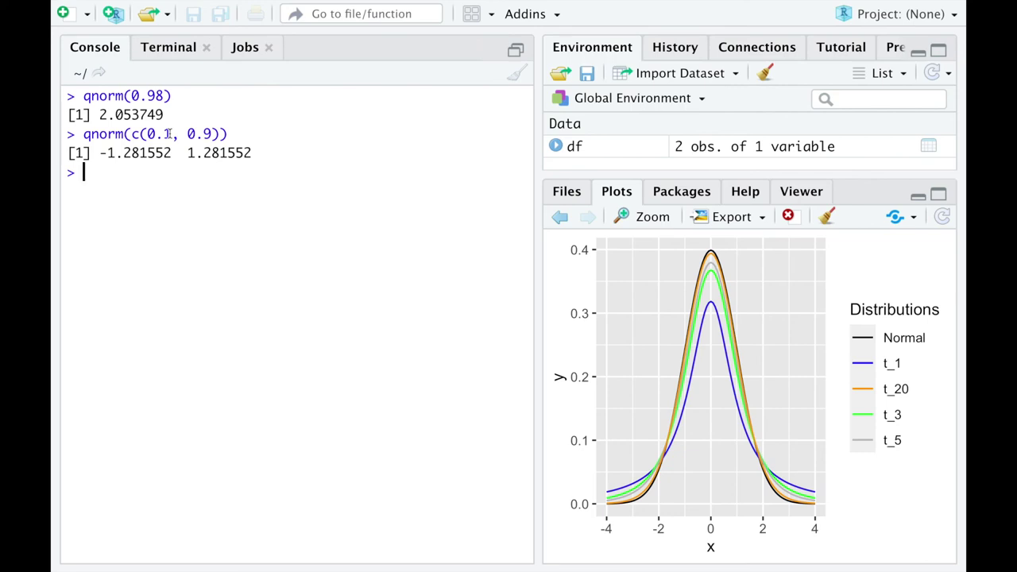
left_click_drag(172, 152, 98, 153)
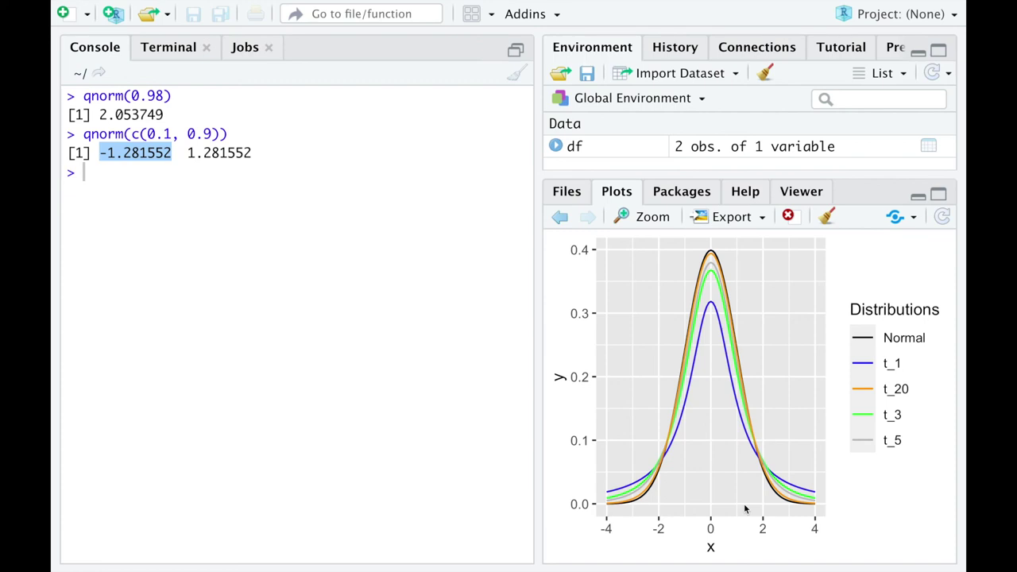
left_click(149, 133)
double_click(149, 133)
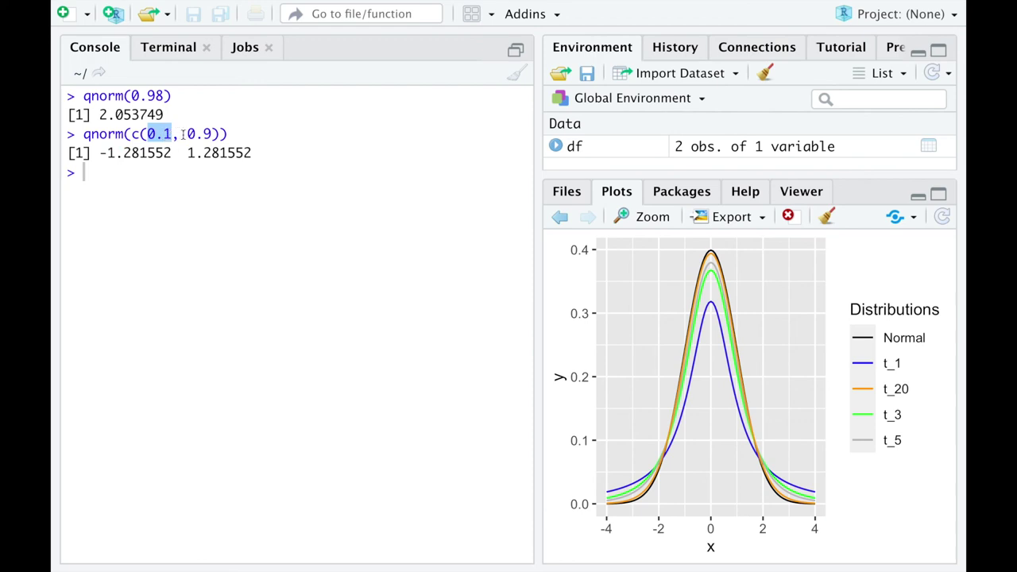
left_click(186, 134)
left_click_drag(186, 133, 205, 133)
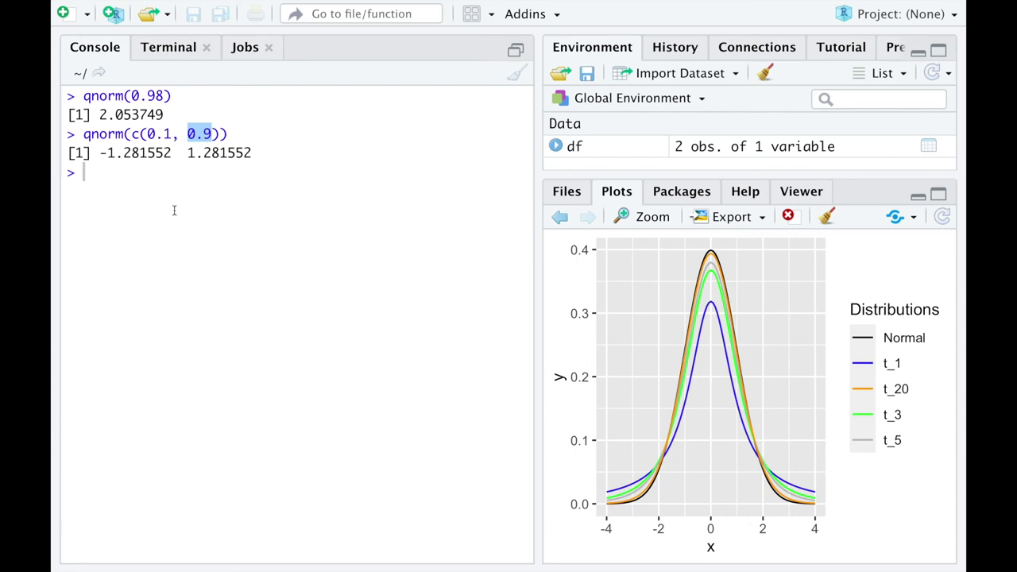
Edit the recalled line to qnorm(c(0.025, 0.975)) and run it, giving ±1.959964
left_click(134, 156)
key("Up")
key("Left")
key("Left")
key("Left")
key("Left")
key("Left")
key("Left")
key("Left")
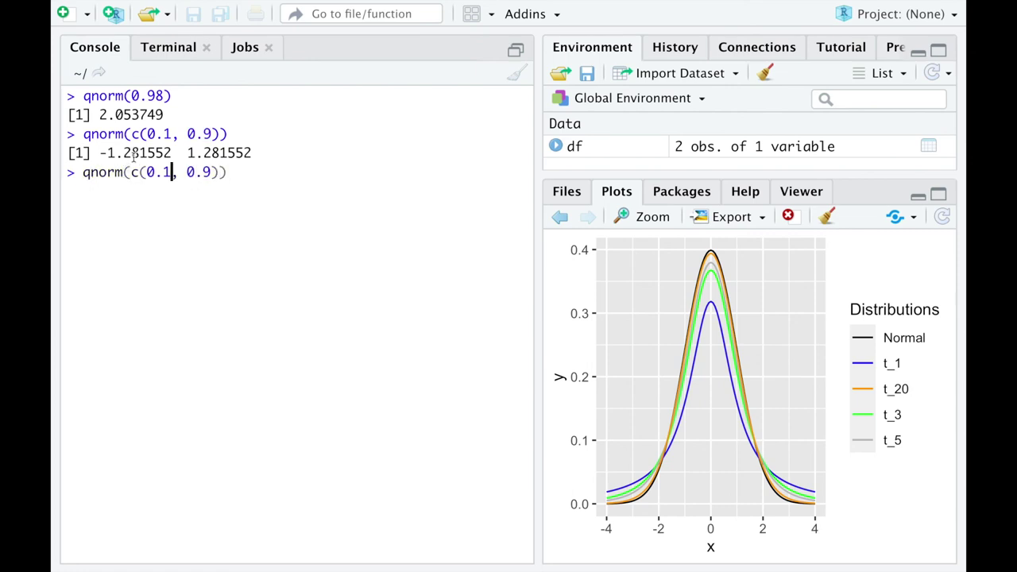
key("BackSpace")
type("025")
key("Right")
key("Right")
key("Right")
key("Right")
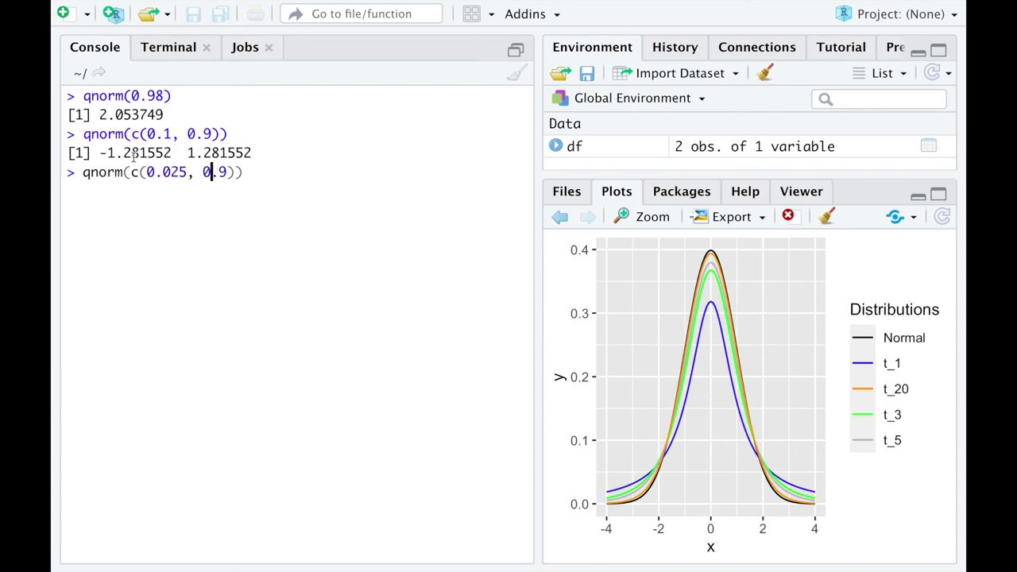
key("Right")
type("75")
key("Return")
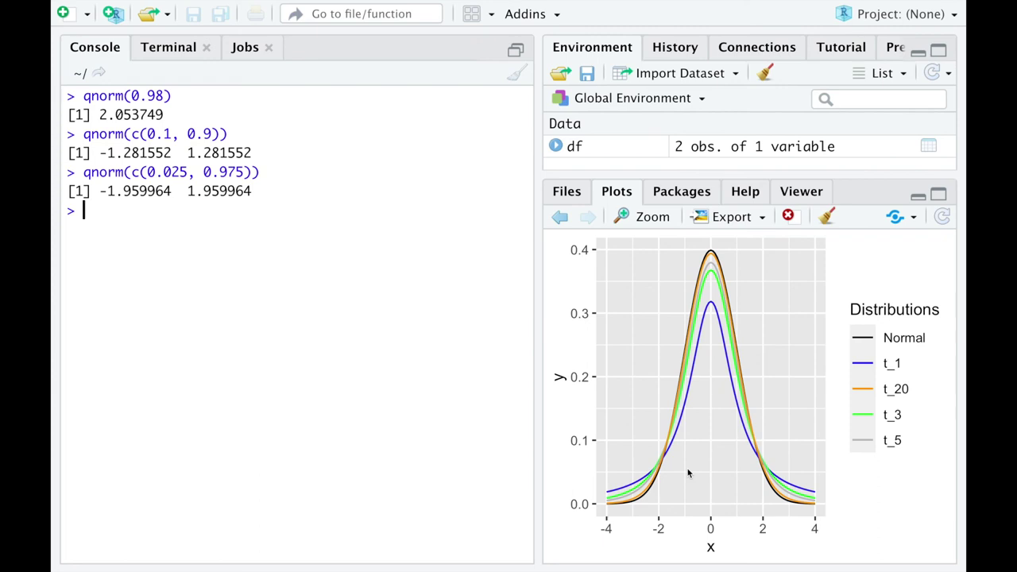
Change it to qt(c(0.025, 0.975), df = 1) and run it, giving ±12.7062
key("Up")
key("Home")
key("Right")
key("Delete")
key("Delete")
key("Delete")
key("Delete")
type("t")
key("End")
type(", df = 1")
key("Return")
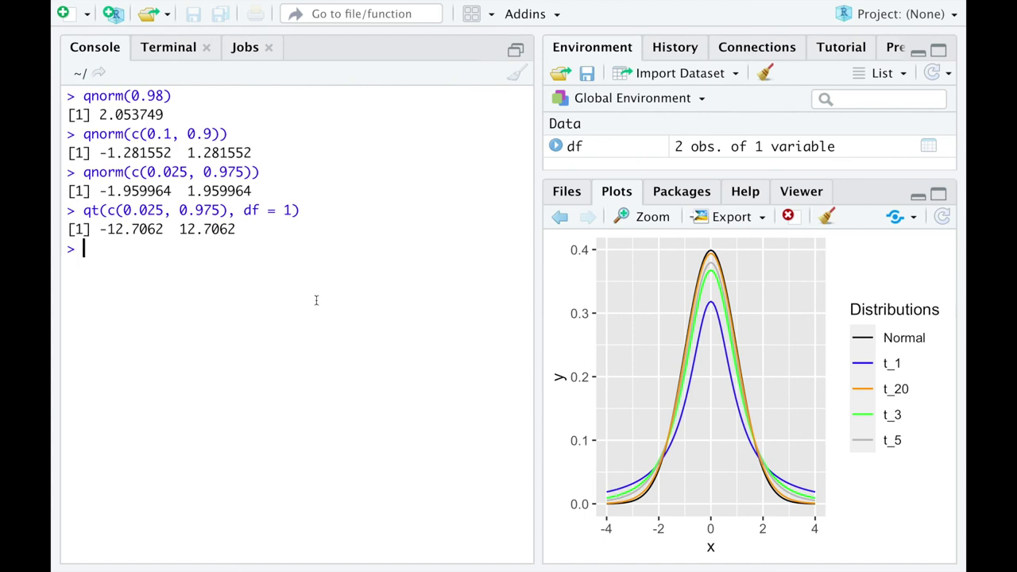
left_click_drag(221, 210, 129, 209)
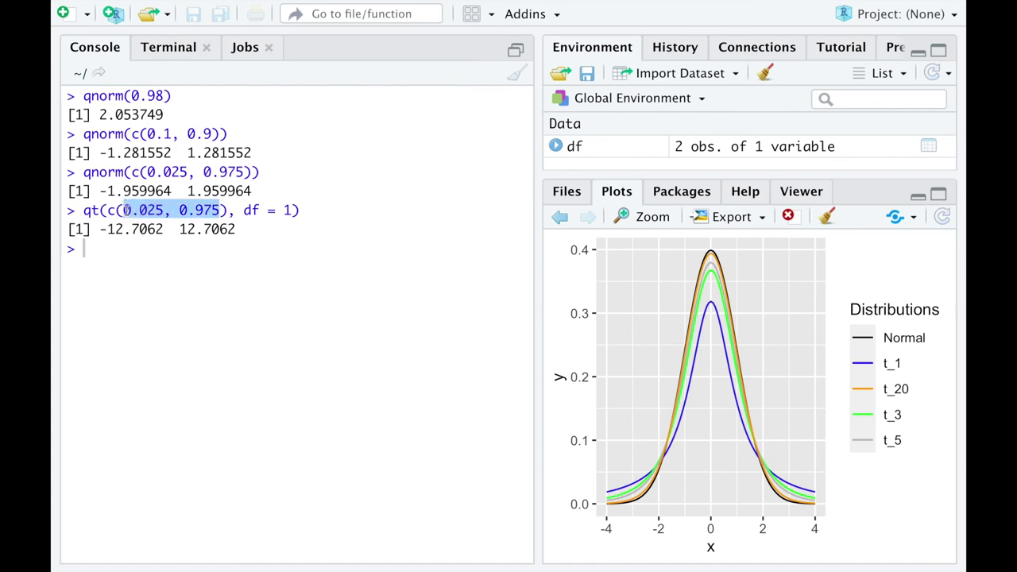
left_click(185, 288)
left_click_drag(101, 230, 160, 238)
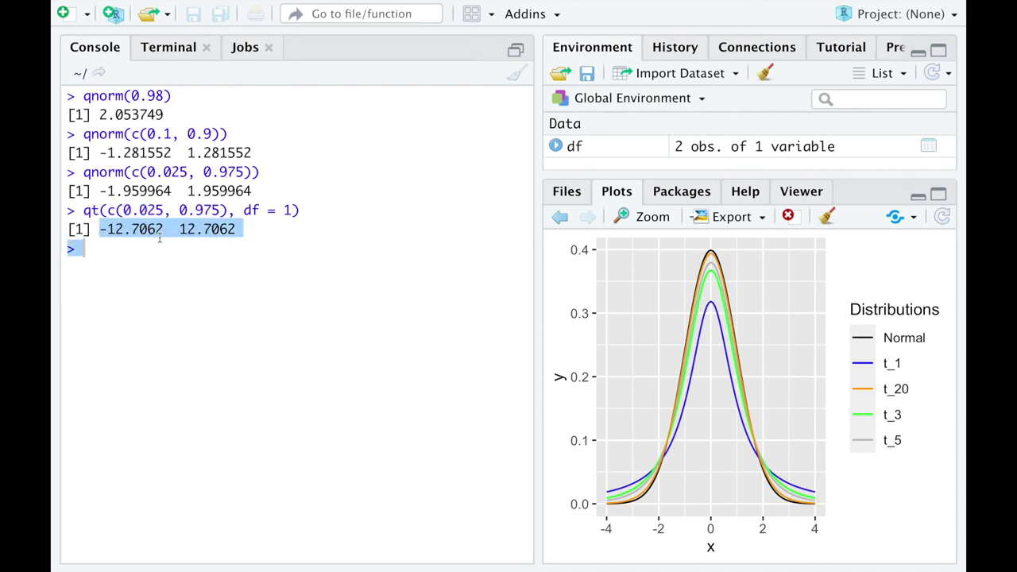
left_click(202, 233)
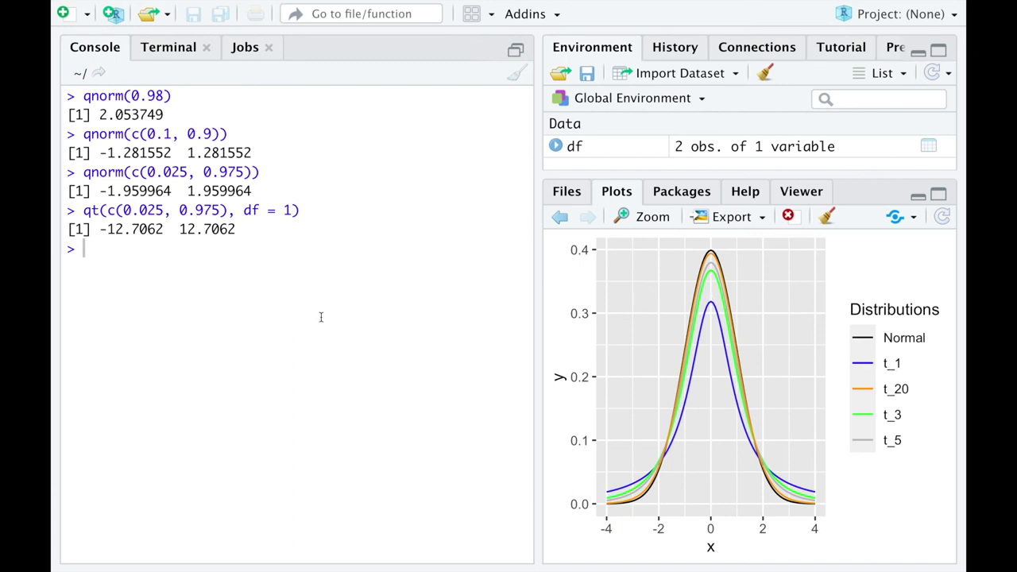
left_click_drag(251, 170, 148, 171)
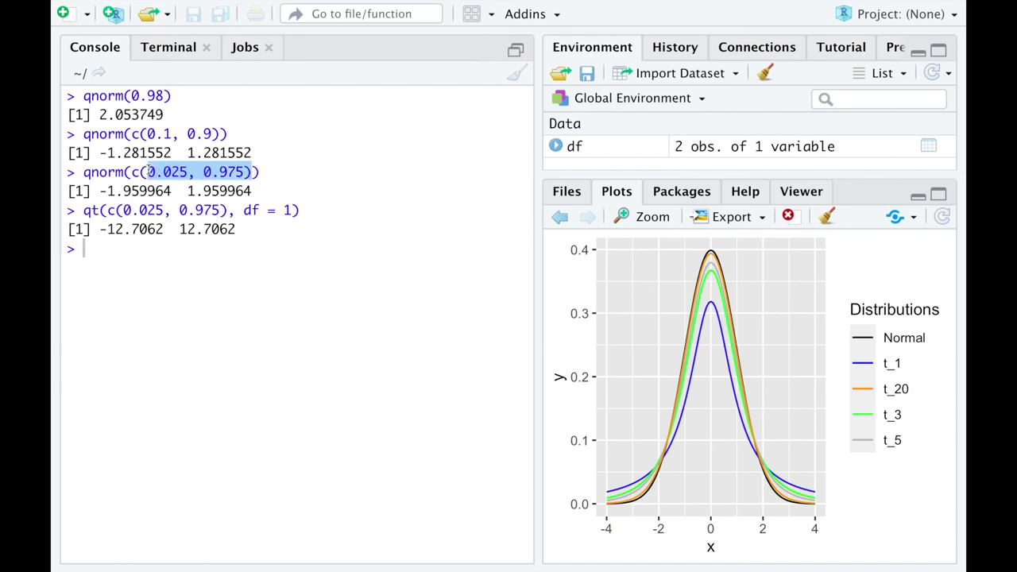
left_click(111, 181)
left_click_drag(108, 190, 252, 190)
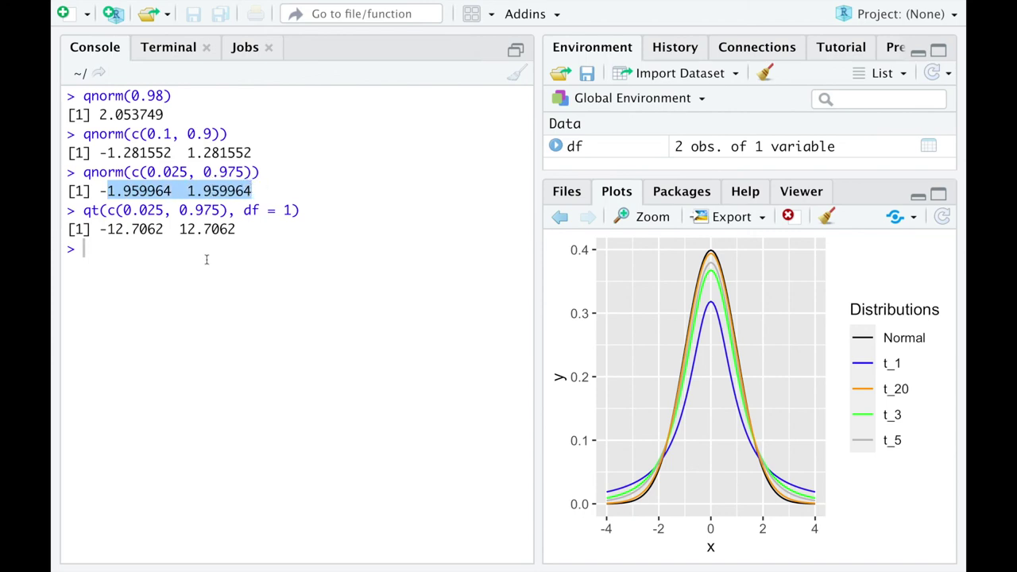
Clear the console output with Ctrl+L
left_click(174, 257)
key("Up")
key("ctrl+l")
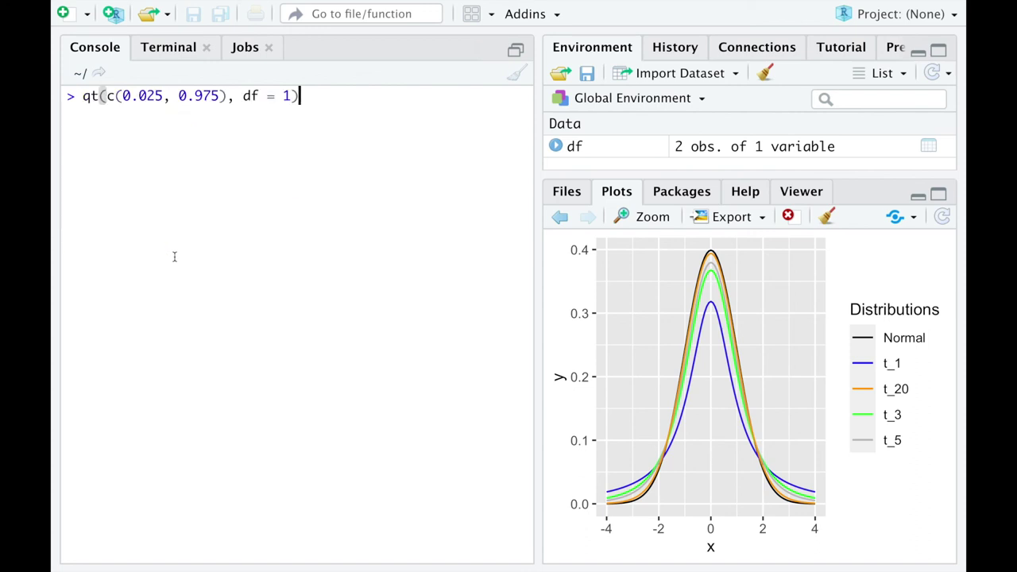
Edit the recalled qnorm line's probabilities to 0.01 and 0.99
key("Up")
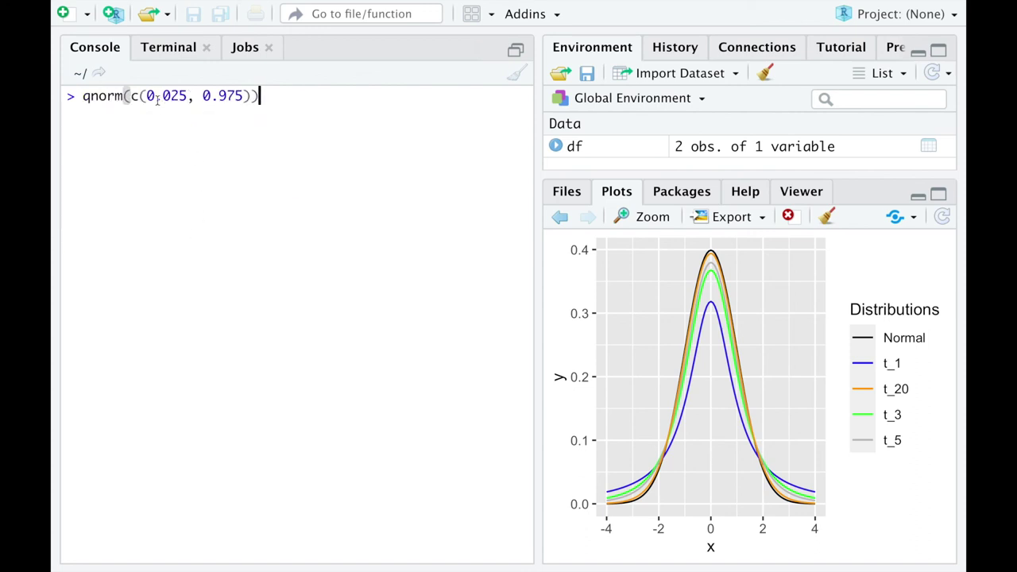
key("Left")
key("Left")
key("Left")
key("Left")
key("Left")
key("Left")
key("Left")
key("Left")
key("Left")
key("BackSpace")
key("BackSpace")
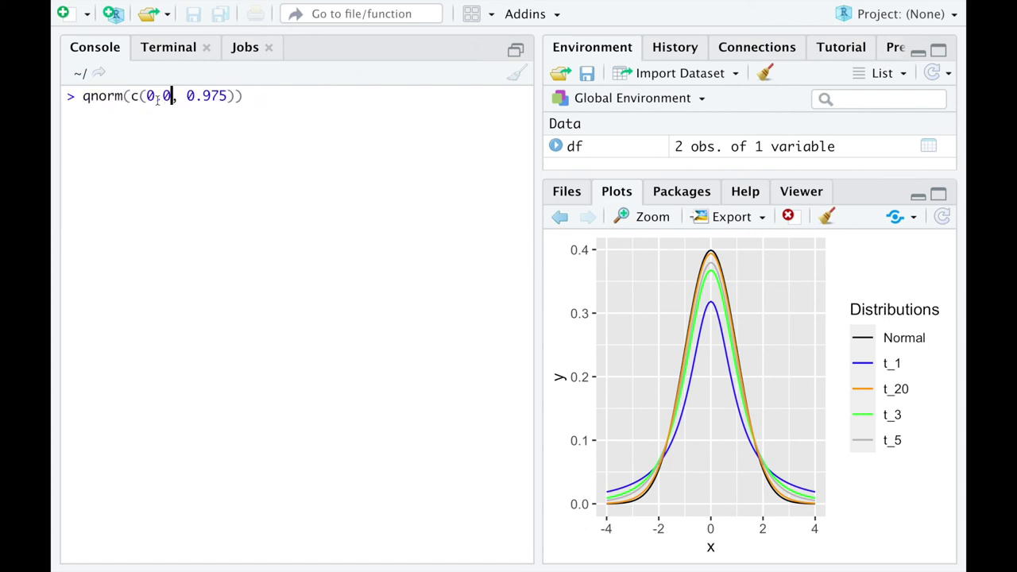
type("1")
key("Right")
key("Right")
key("Right")
key("Right")
key("Right")
key("Right")
key("Right")
key("BackSpace")
key("BackSpace")
type("9")
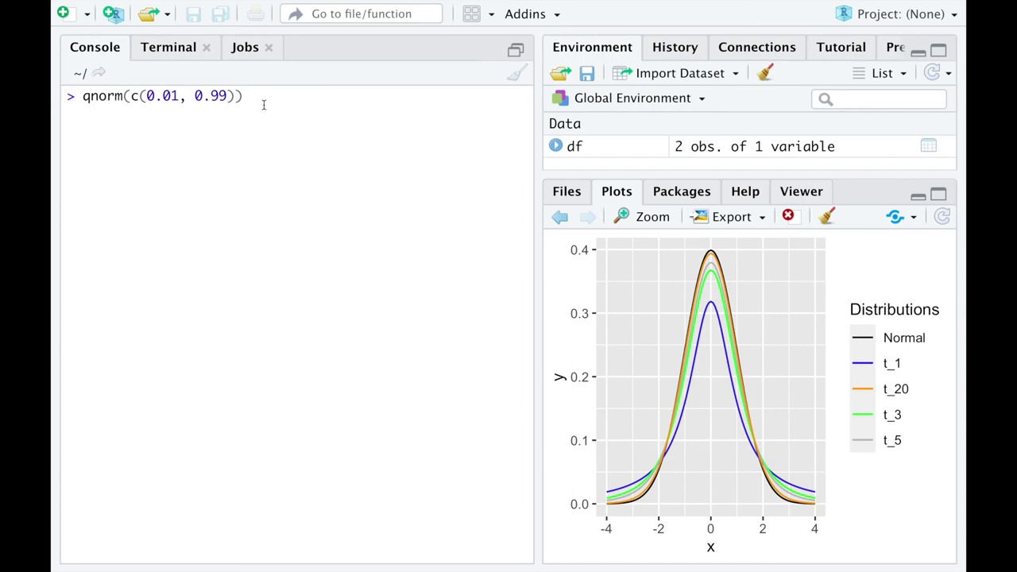
Refine them to qnorm(c(0.005, 0.995)) and run it, giving ±2.575829
key("Left")
key("Left")
key("Left")
key("Left")
key("Left")
key("Left")
key("BackSpace")
type("05")
key("End")
key("Left")
key("Left")
type("5")
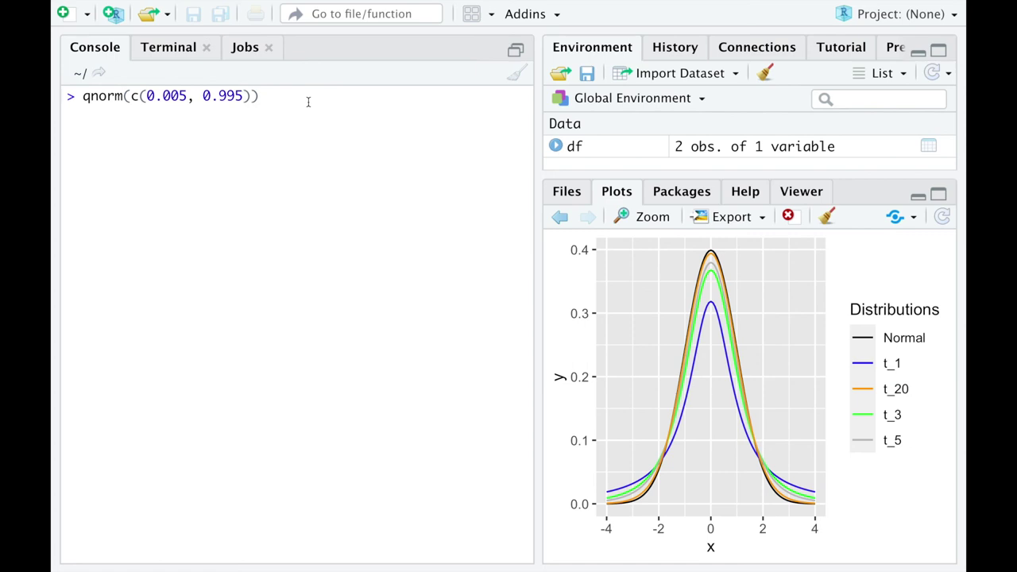
key("Return")
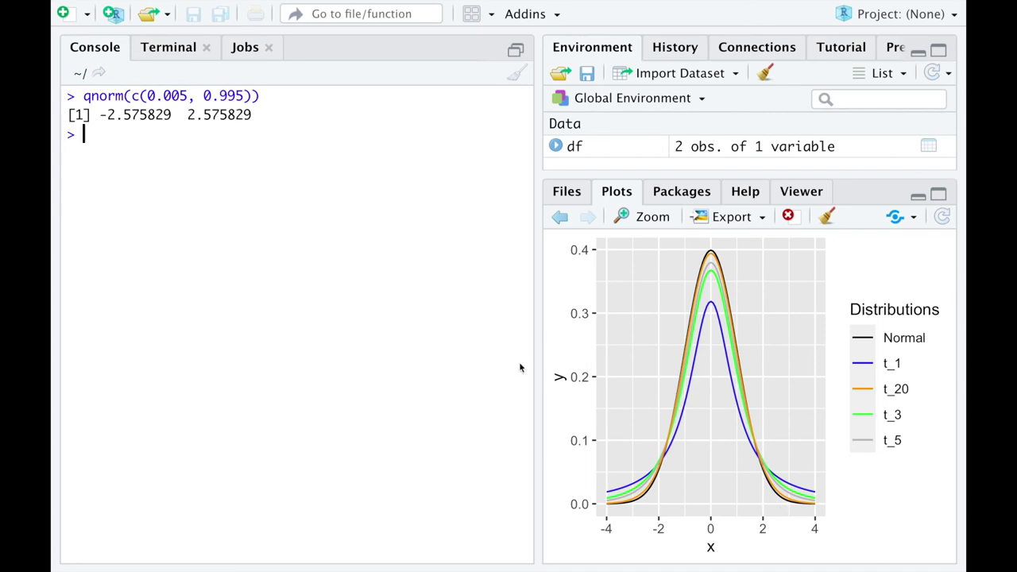
key("Up")
key("Up")
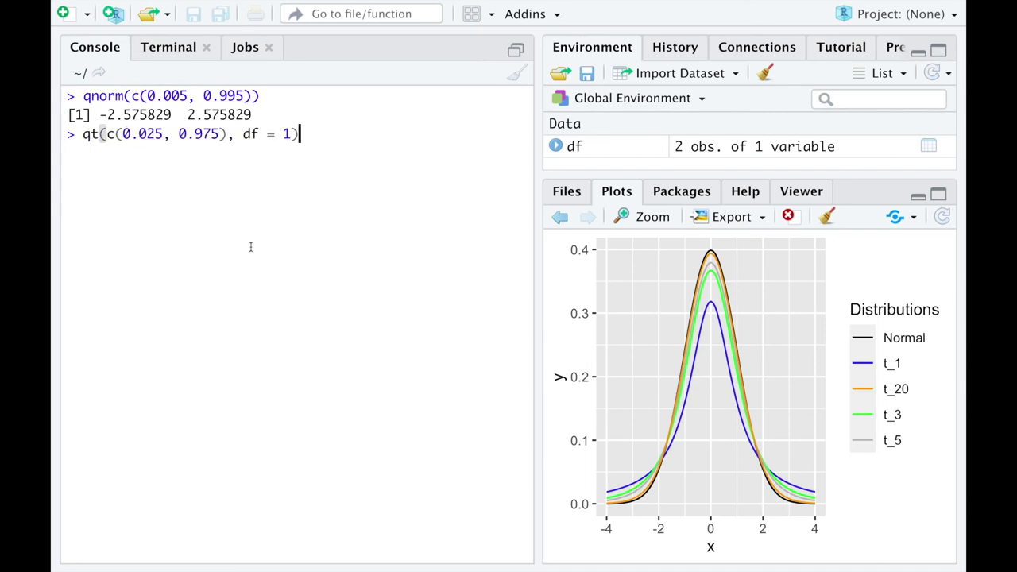
Run qt(c(0.005, 0.995), df = 1) for ±63.65674, then clear the console
key("Left")
key("Left")
key("Left")
key("Left")
key("Left")
key("Left")
key("Left")
key("Left")
key("Left")
key("Left")
key("BackSpace")
key("BackSpace")
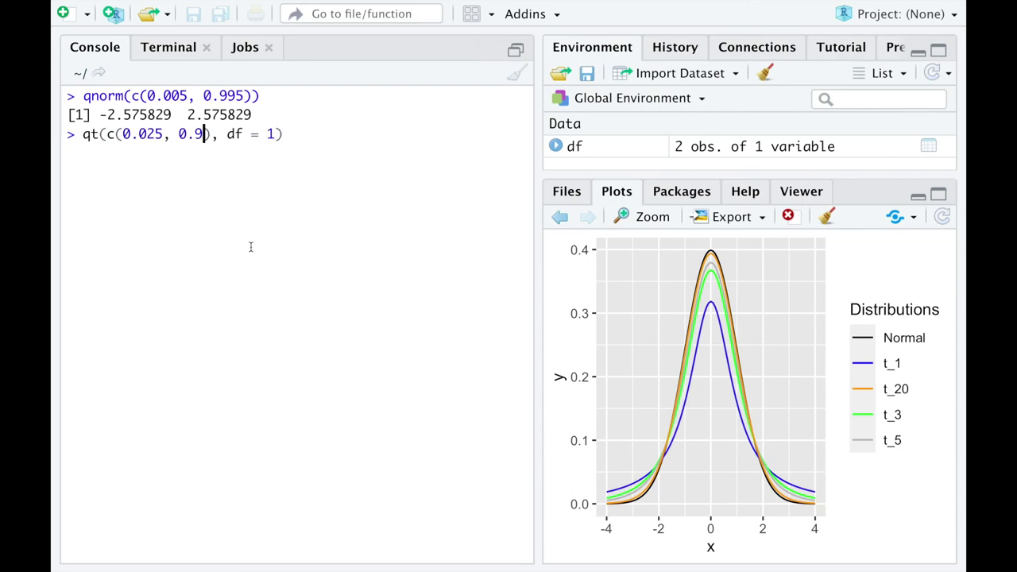
type("95")
key("Left")
key("Left")
key("Left")
key("Left")
key("Left")
key("Left")
key("Left")
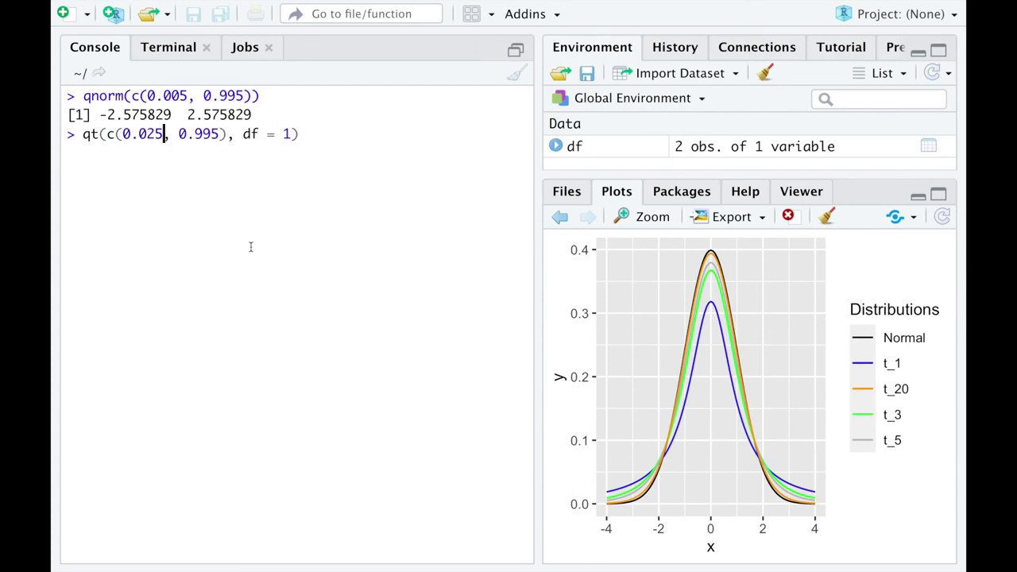
key("BackSpace")
key("BackSpace")
type("05")
left_click(311, 139)
key("Return")
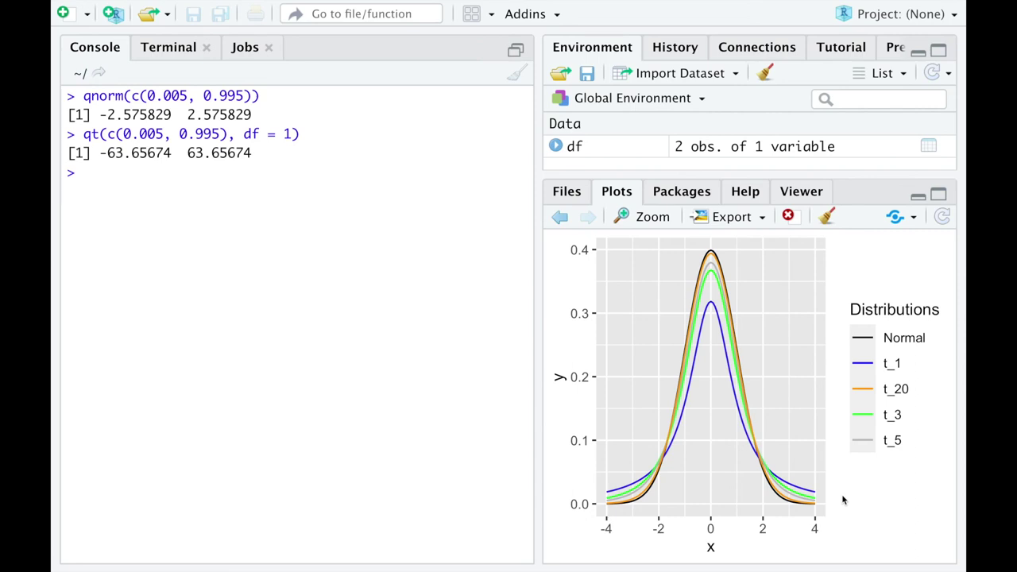
key("ctrl+l")
Create x <- rnorm(1001) and show head(x), mean(x) and sd(x)
type("x <- rnorm")
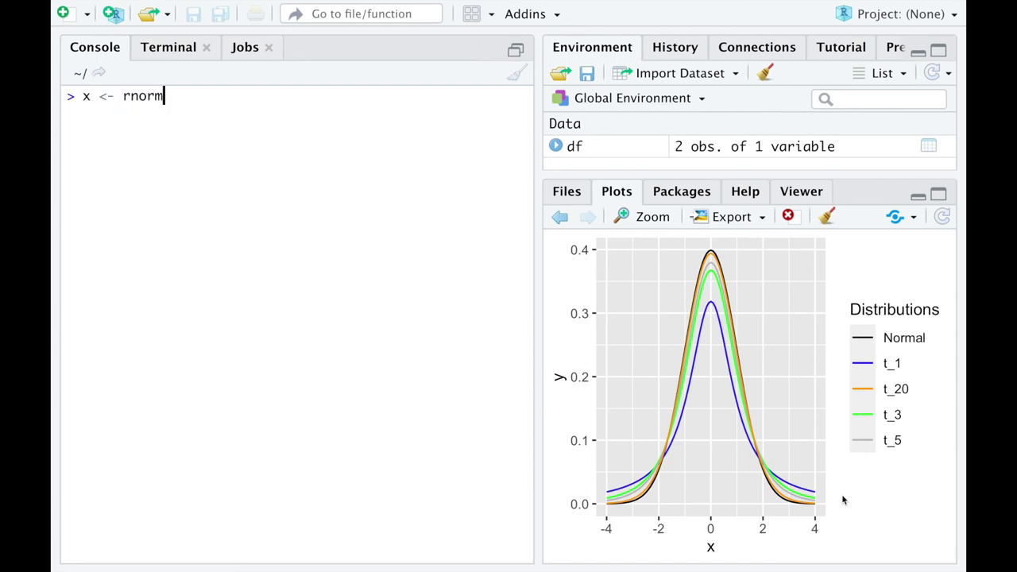
type("(1001")
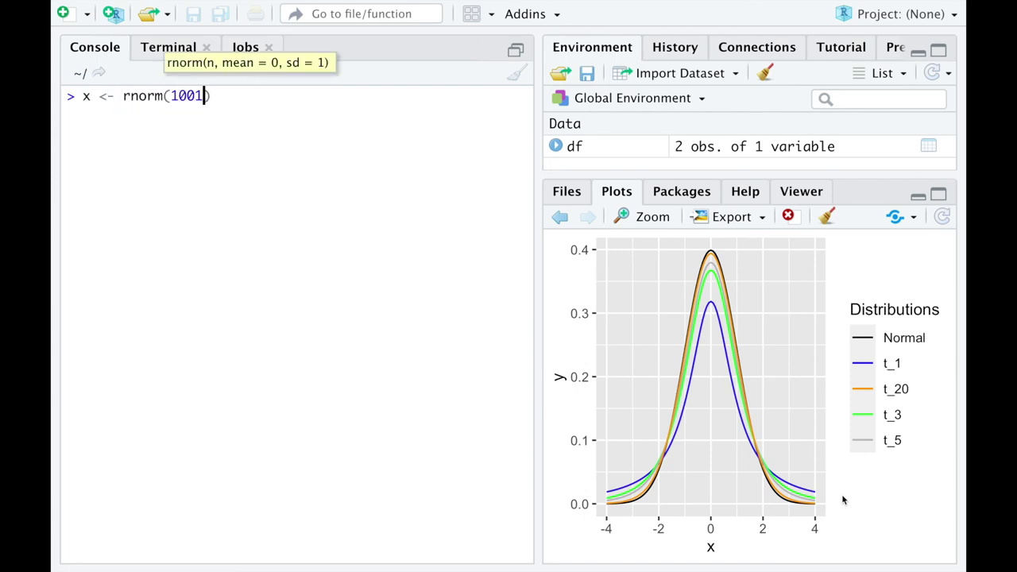
key("Return")
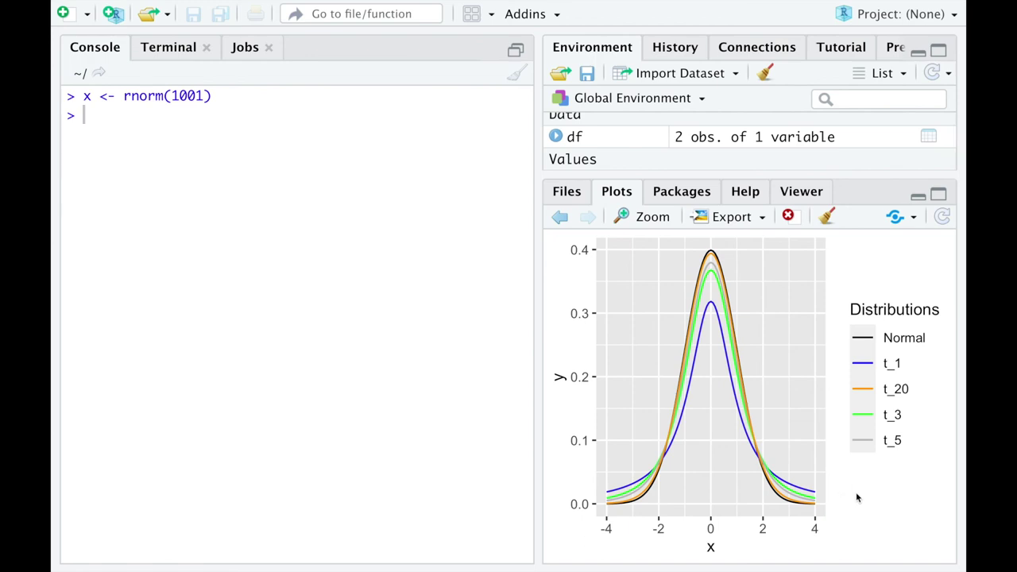
type("head(x)")
key("Return")
type("mean(x)")
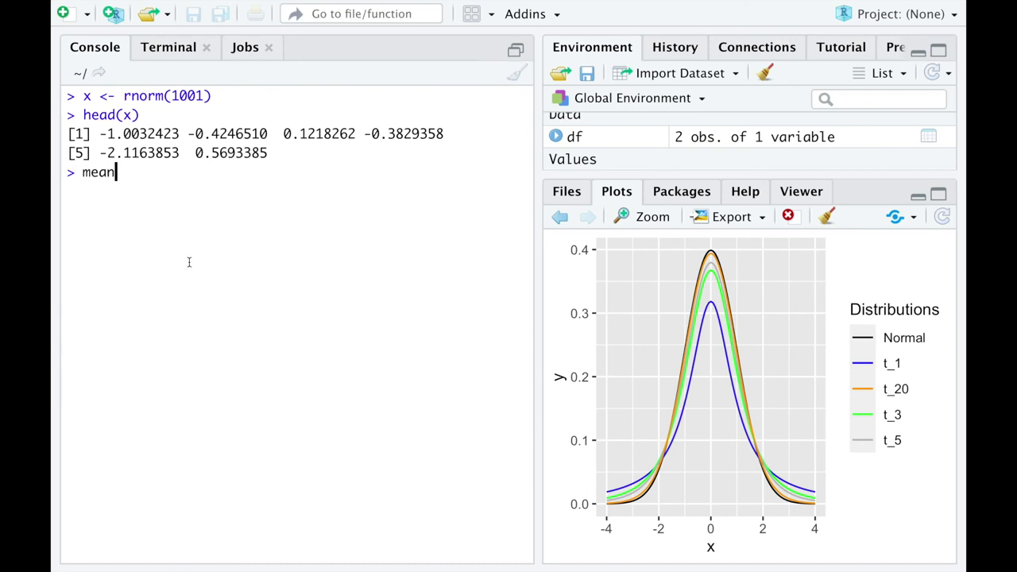
key("Return")
type("sd(x)")
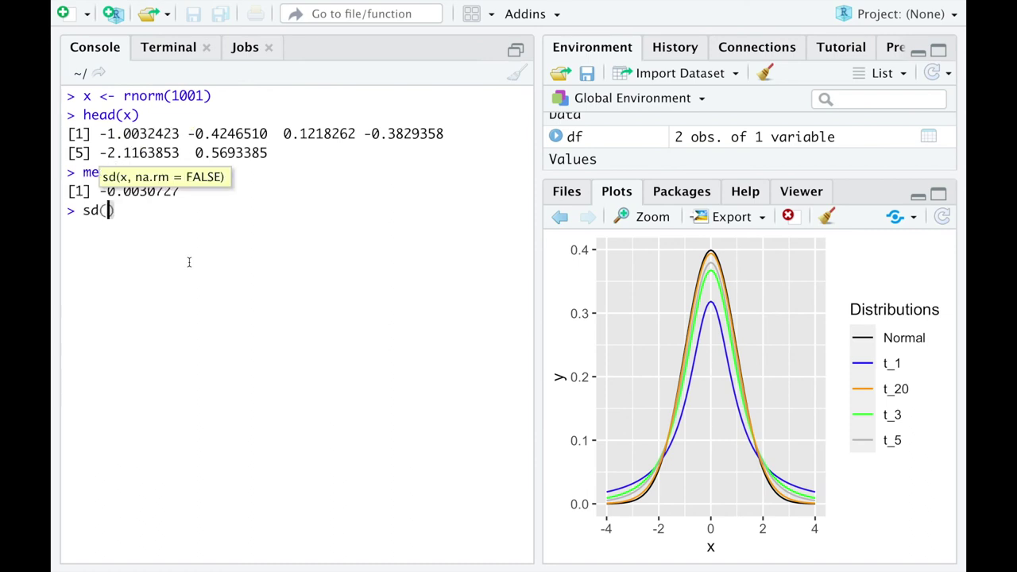
key("Return")
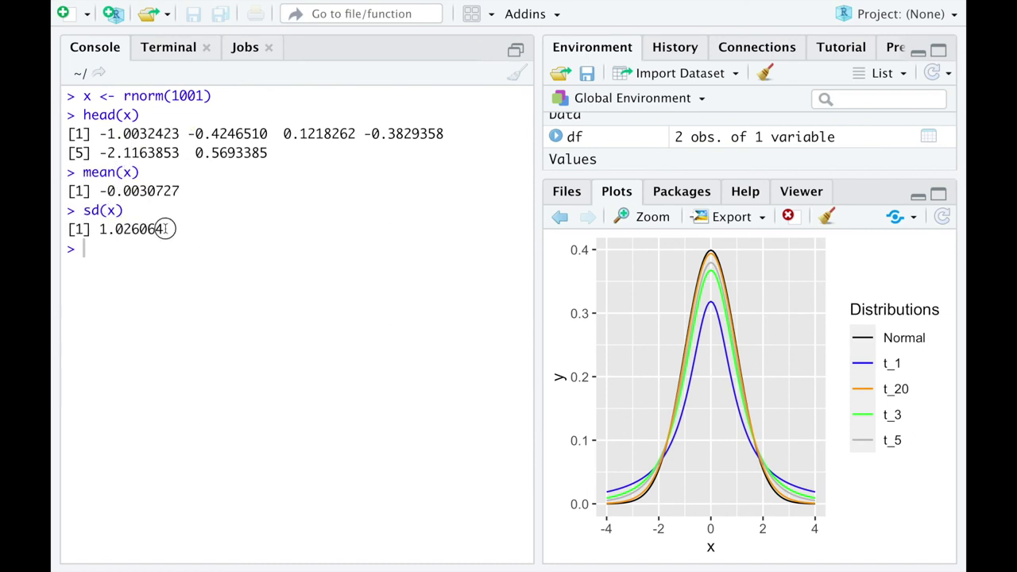
Highlight sd 1.026064 and compute the standard error with sd(x) / sqrt(1001)
left_click_drag(165, 229, 98, 229)
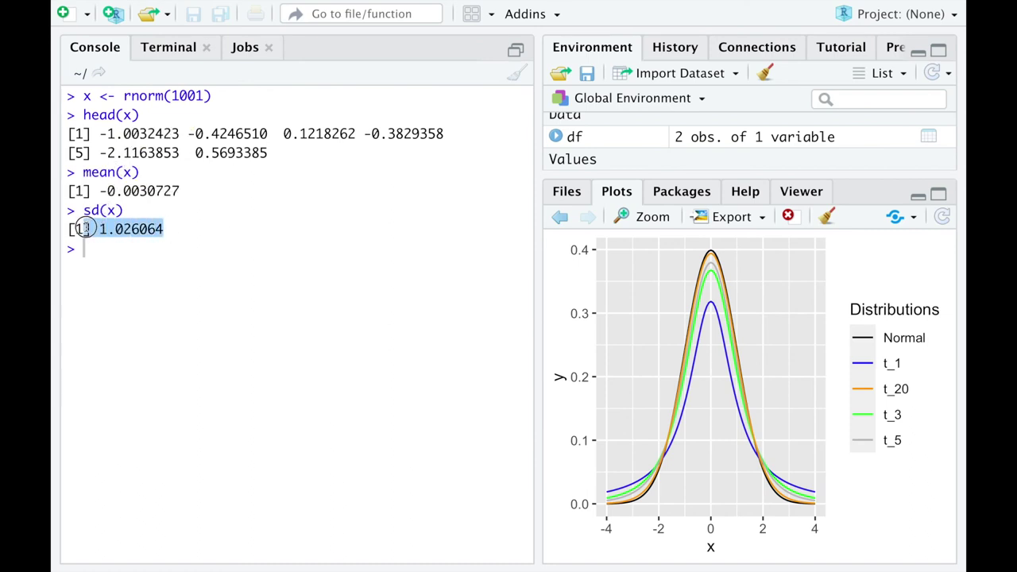
left_click(144, 252)
type("sd(x)")
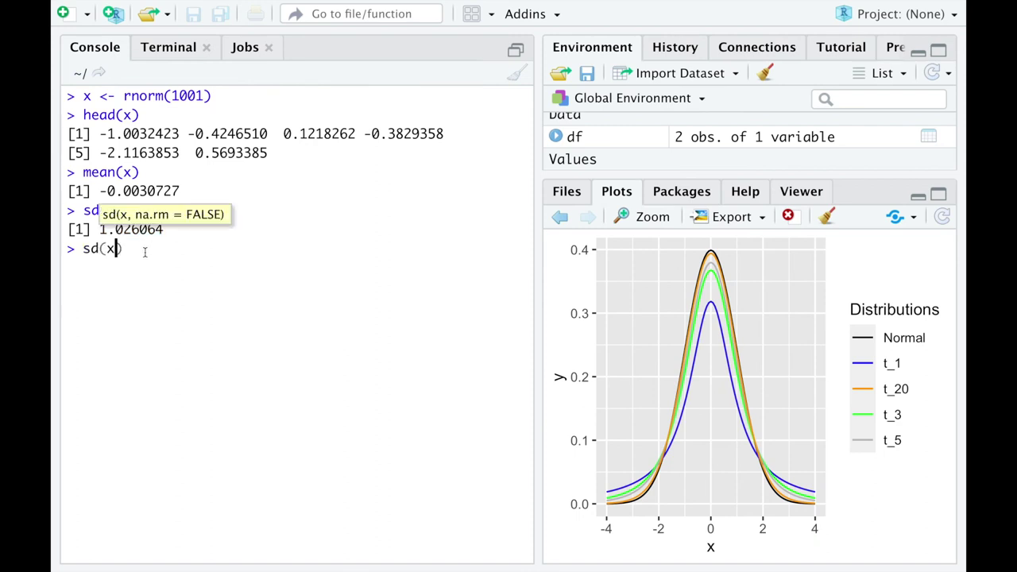
type(" / sqrt(1001")
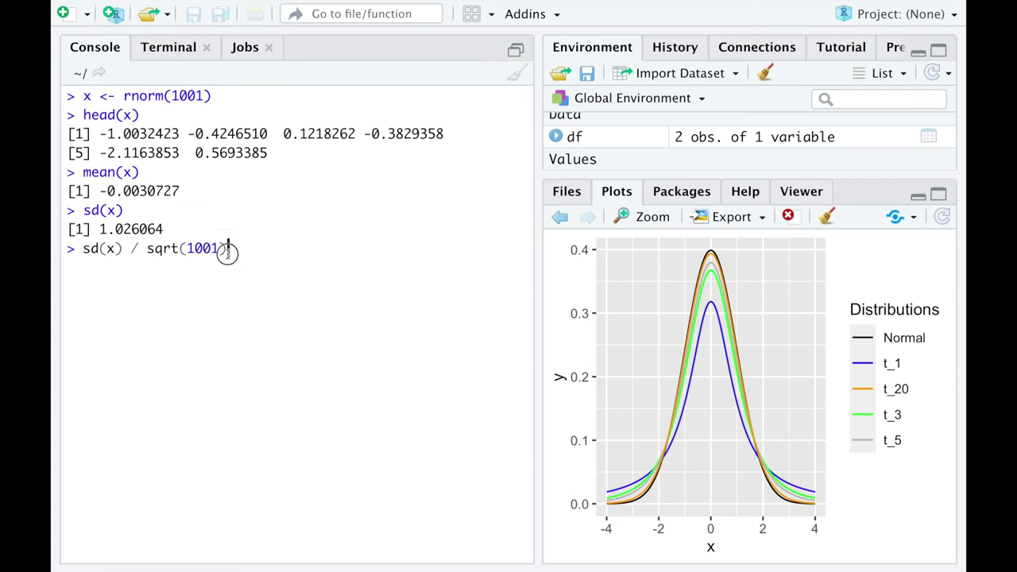
left_click_drag(228, 249, 83, 248)
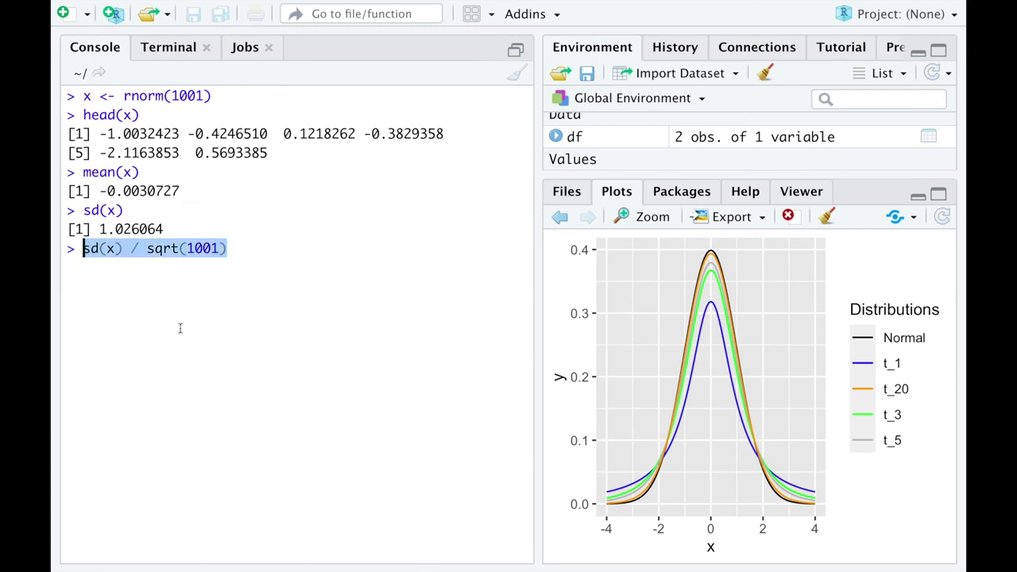
key("Return")
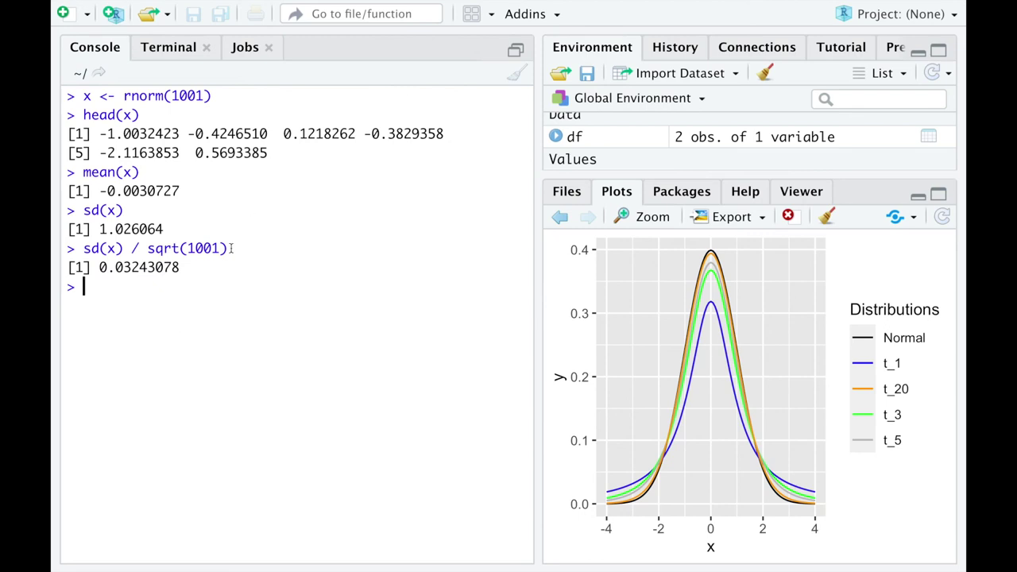
left_click_drag(230, 249, 79, 249)
left_click(113, 255)
left_click(105, 248)
left_click(121, 286)
Type and delete df$x, then highlight the 0.03243078 standard error result
type("df$x")
left_click_drag(133, 287, 74, 286)
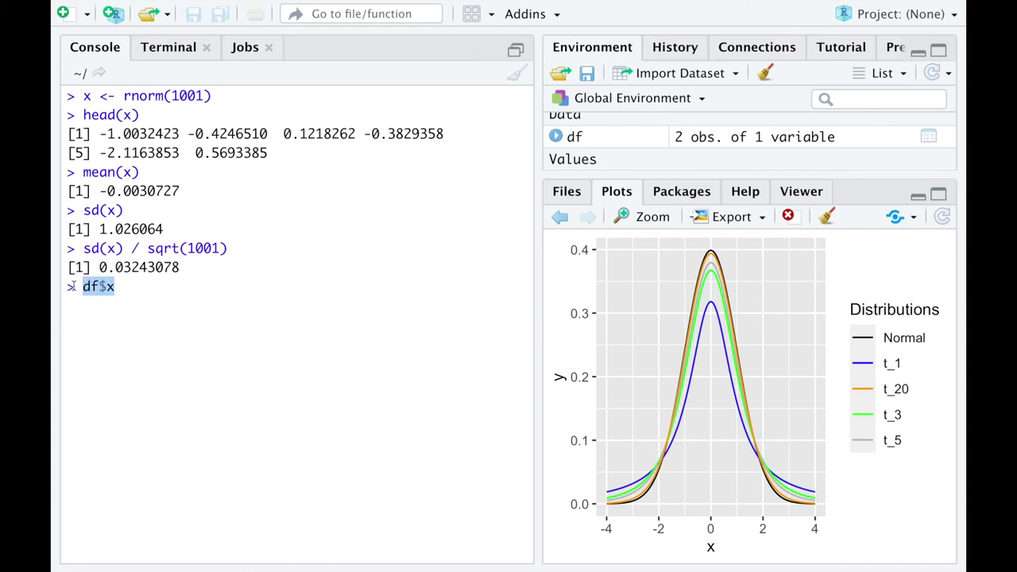
key("BackSpace")
left_click(195, 264)
left_click_drag(195, 263, 86, 250)
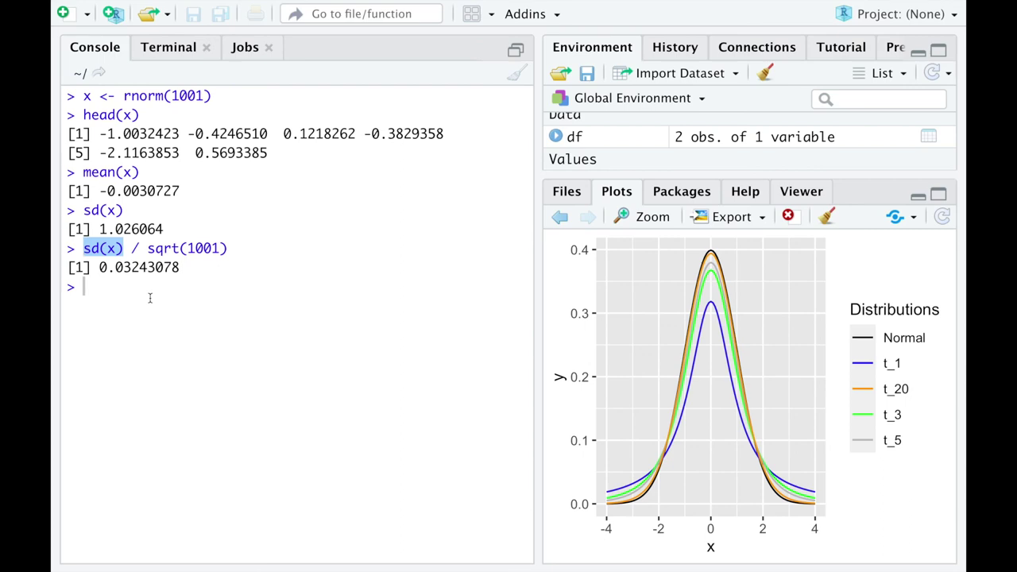